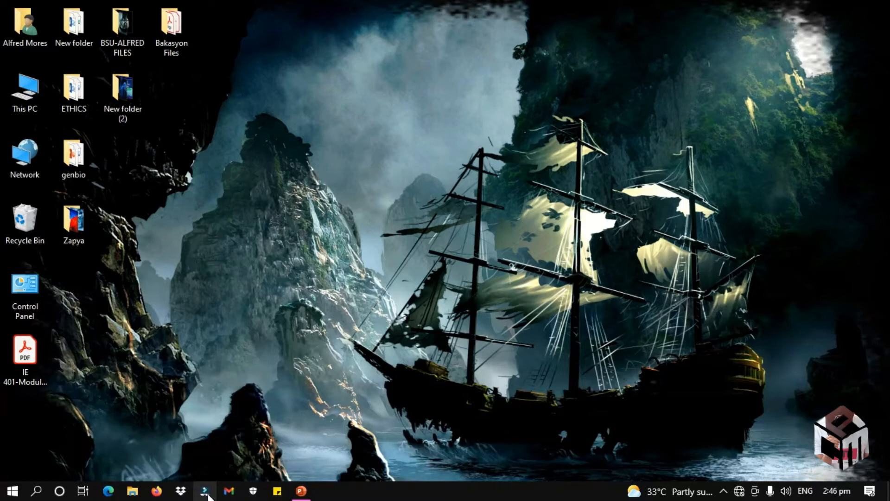
Launch Wondershare Filmora and dismiss the offline notice
right_click(208, 495)
left_click(207, 496)
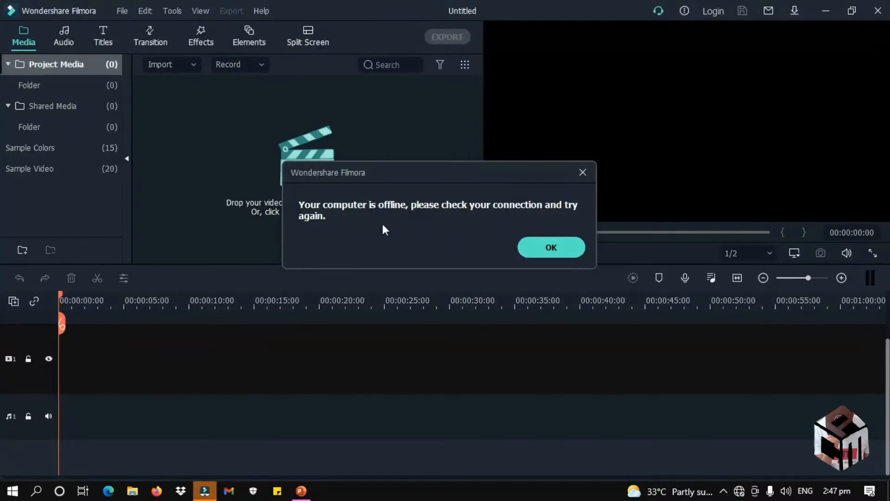
left_click(561, 247)
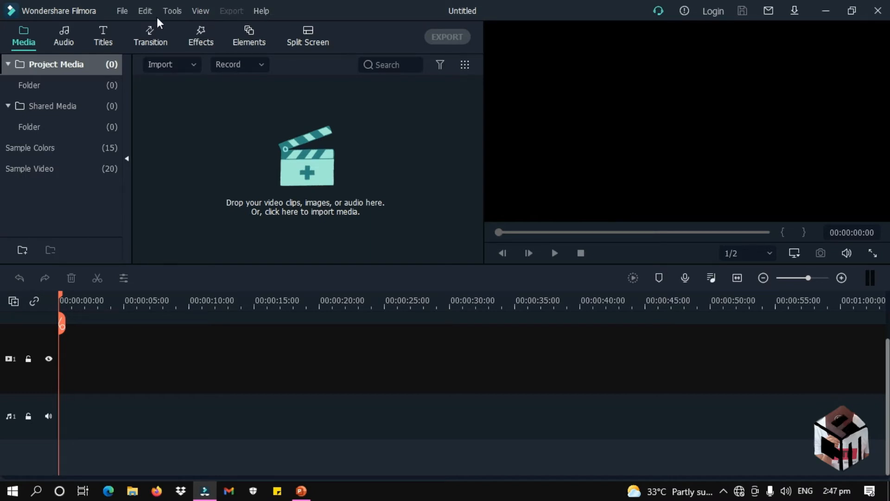
Open the PC screen recorder for recording new media
left_click(123, 11)
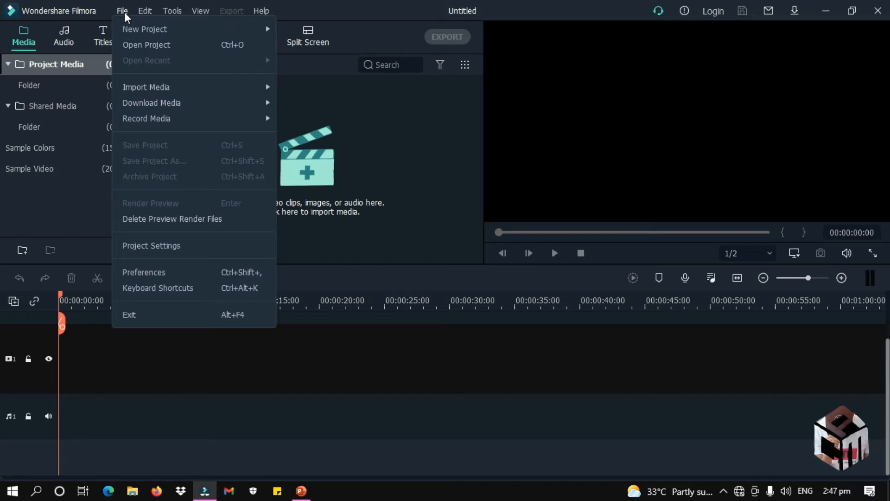
mouse_move(142, 122)
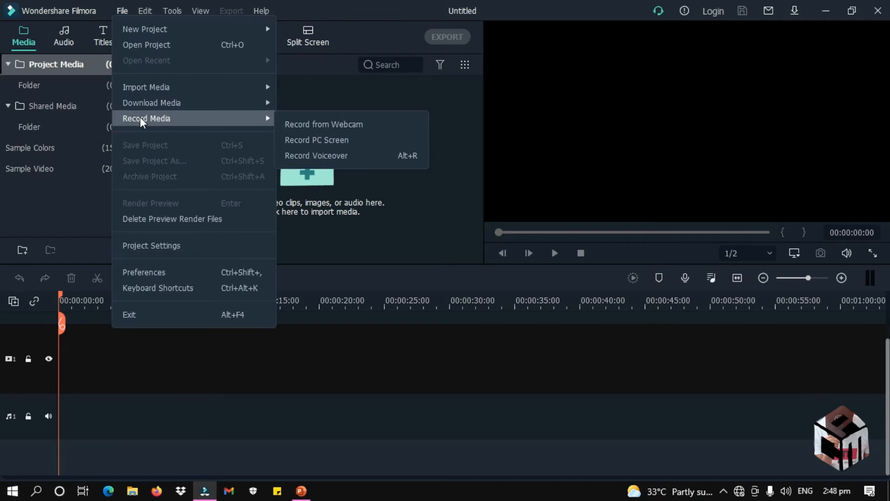
left_click(299, 140)
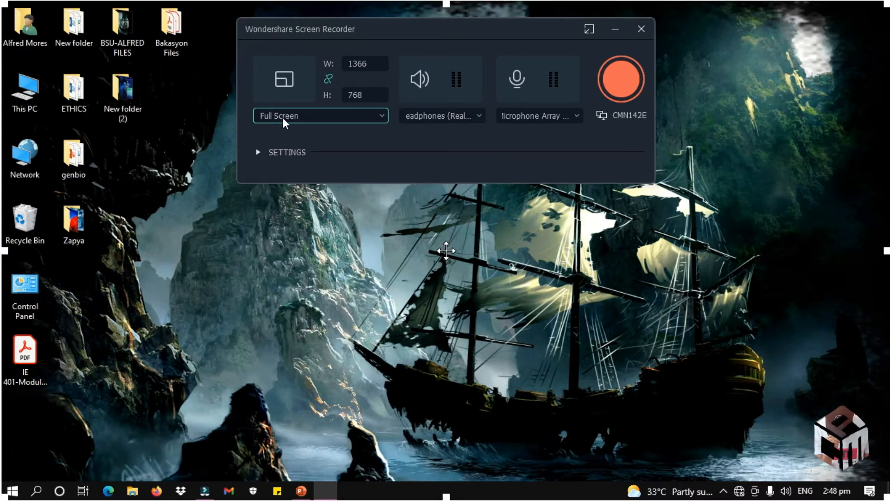
Try a custom capture area widened to 1323 x 720, and return the capture area to Full Screen
left_click(387, 116)
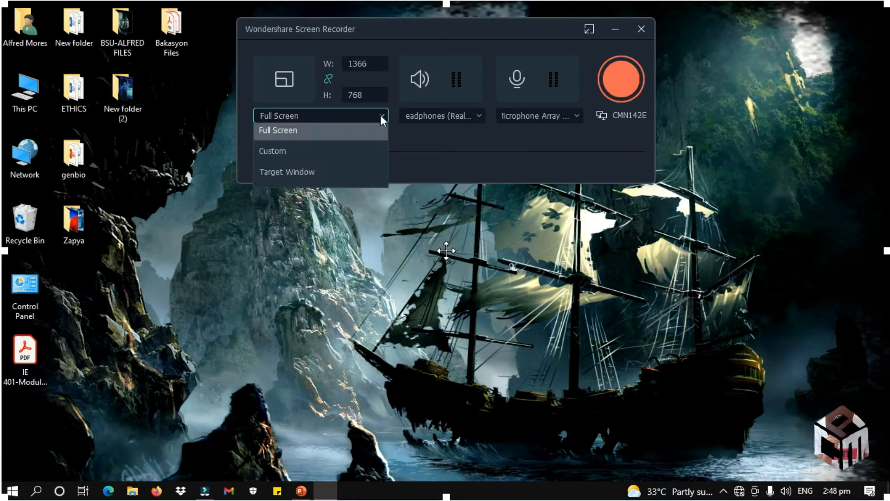
left_click(348, 163)
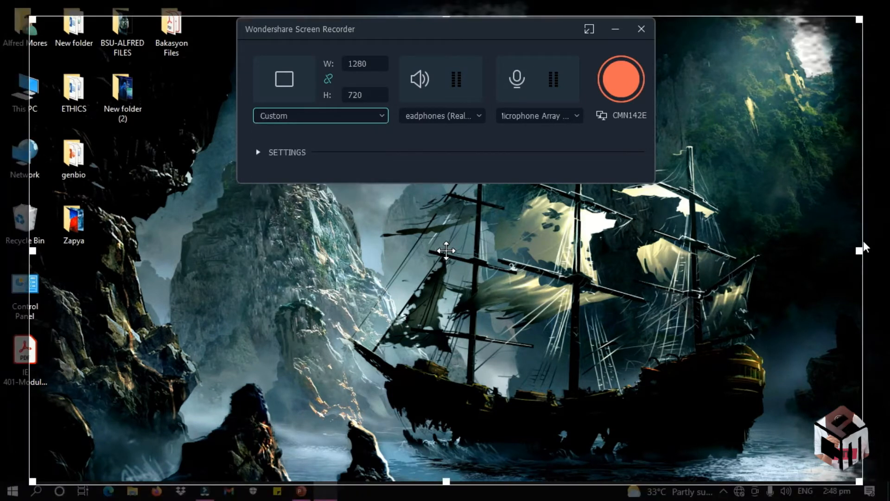
left_click_drag(860, 251, 888, 221)
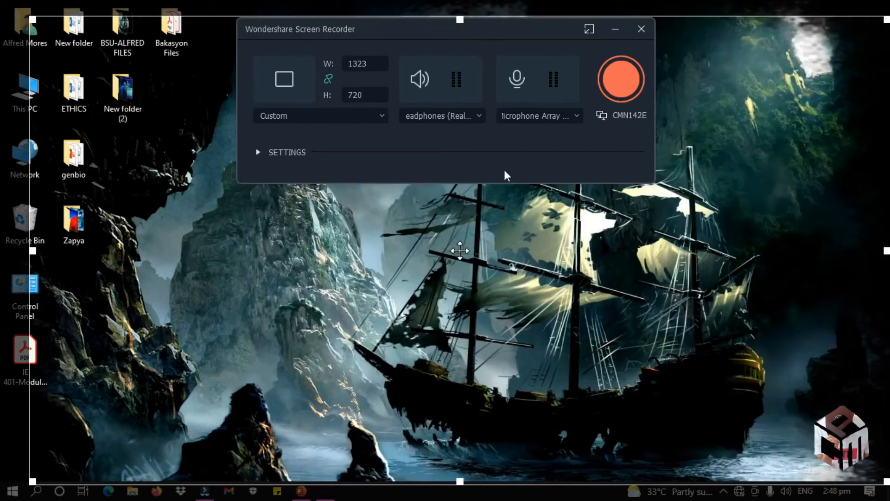
left_click(381, 115)
left_click(354, 137)
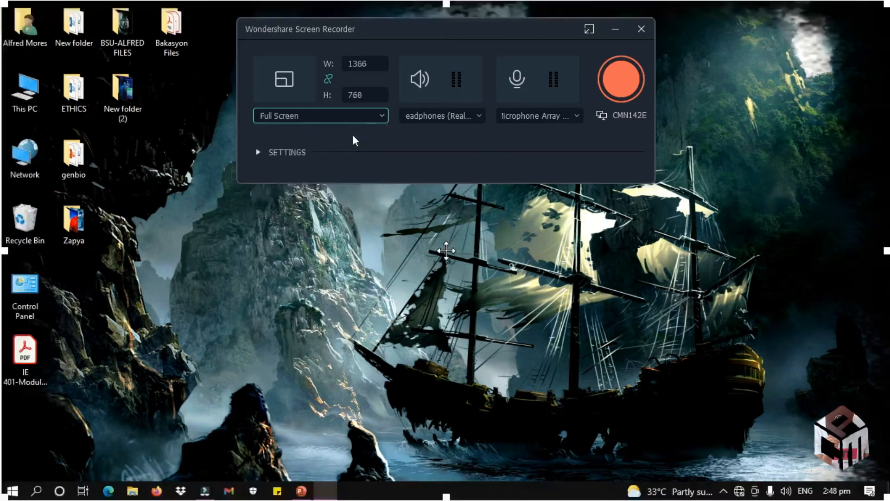
Expand the recorder settings and review the available recording quality options
left_click(259, 153)
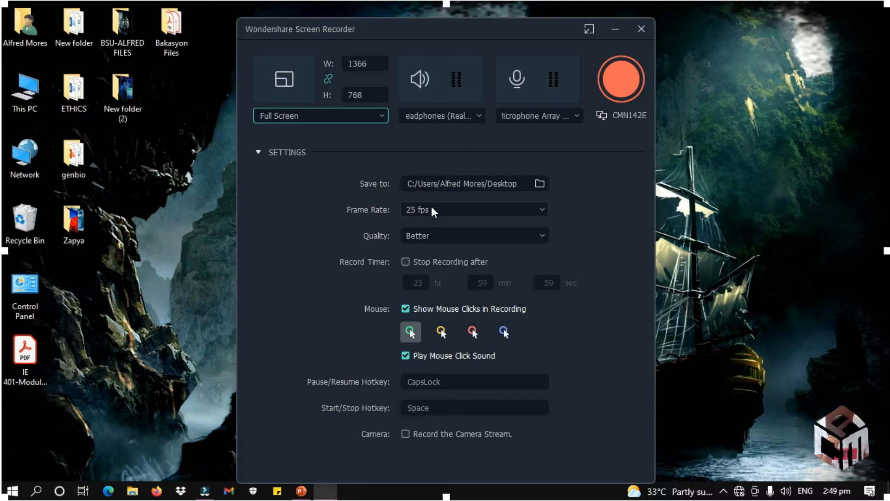
left_click(438, 238)
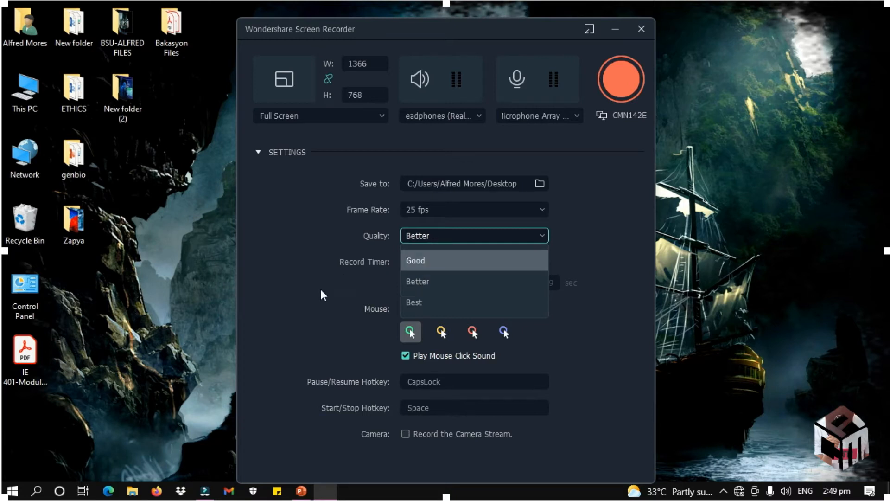
left_click(308, 302)
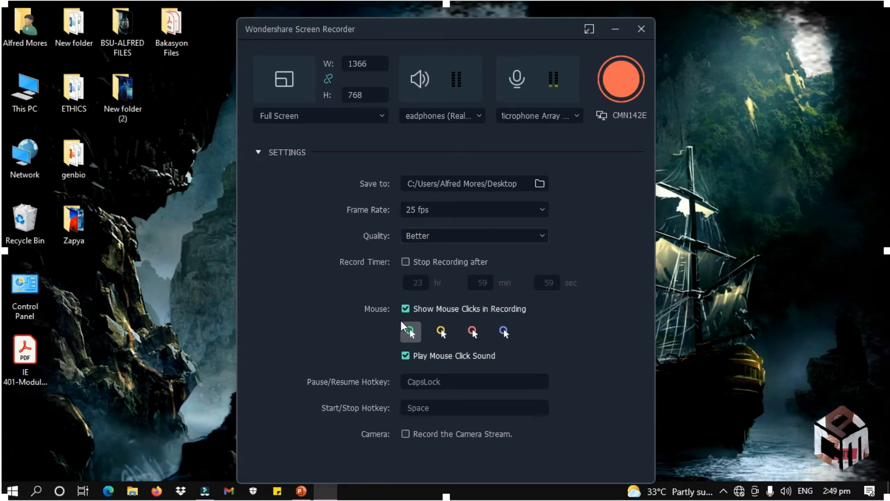
Try the yellow, red and blue mouse-click highlight colours, and return to green
left_click(446, 331)
left_click(473, 331)
left_click(504, 331)
left_click(410, 333)
Re-enter CapsLock as the Pause/Resume hotkey of the recorder
left_click(437, 408)
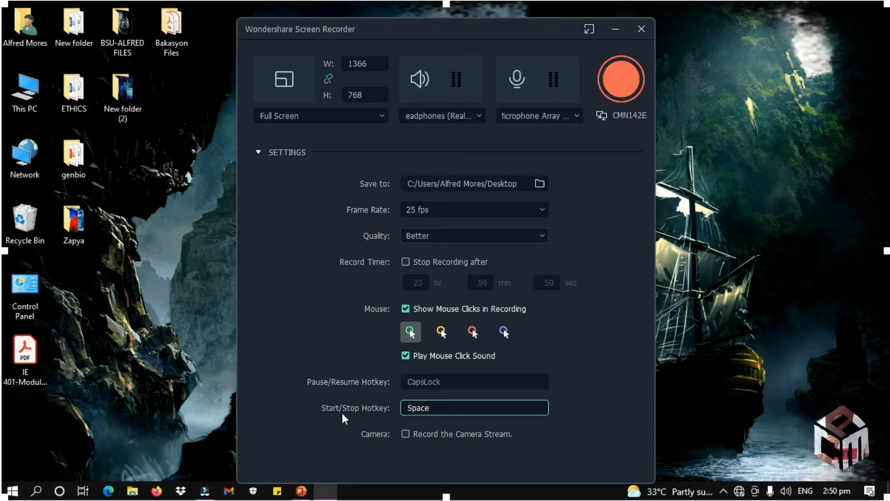
left_click(455, 382)
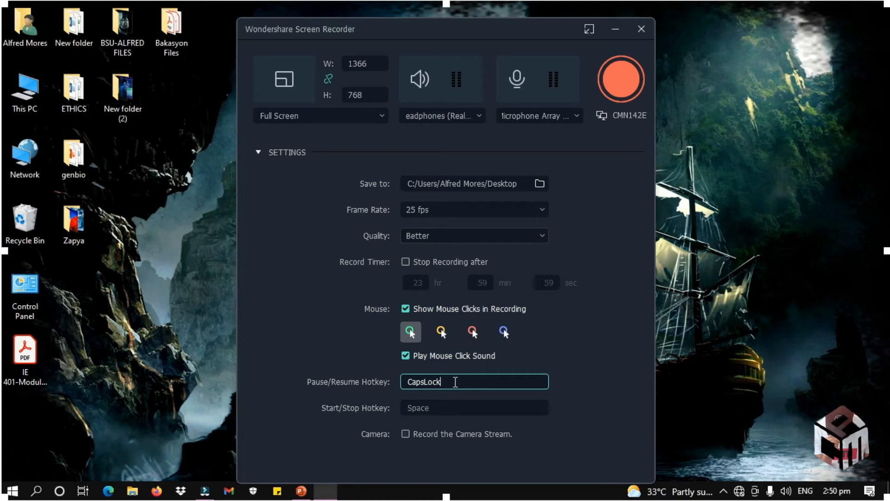
key("BackSpace")
key("Caps_Lock")
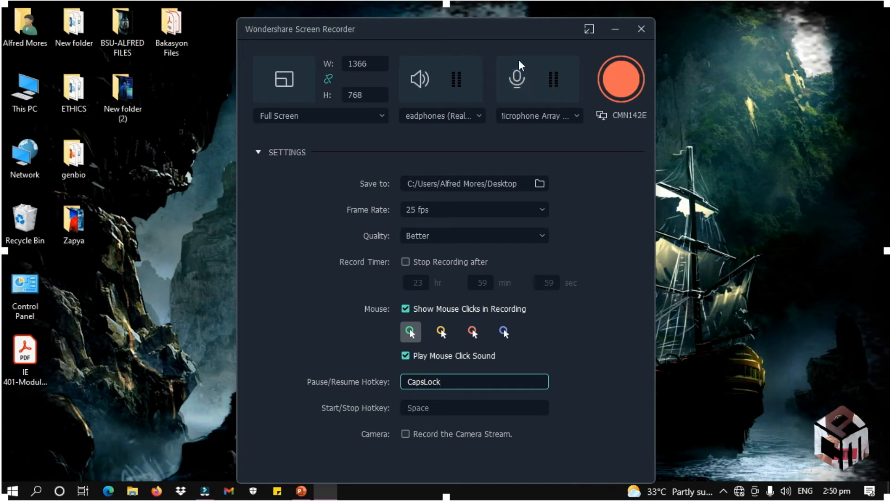
Toggle the microphone off and back on, and start the full-screen recording
left_click(516, 83)
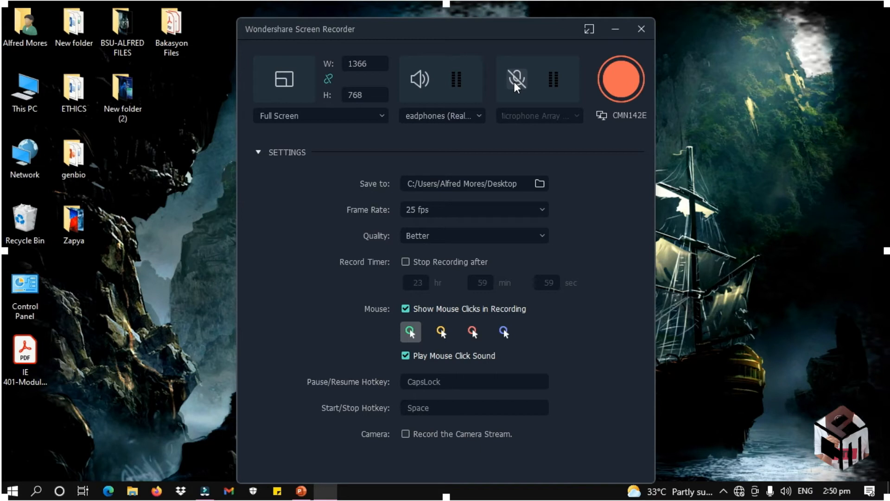
left_click(515, 82)
left_click(621, 80)
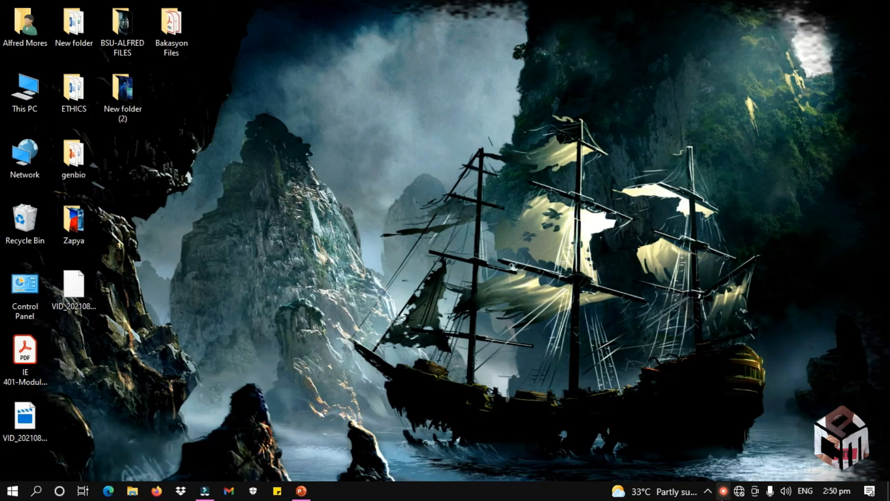
Bring up and minimize the recording controls, and quit the recorder to end the recording
right_click(724, 492)
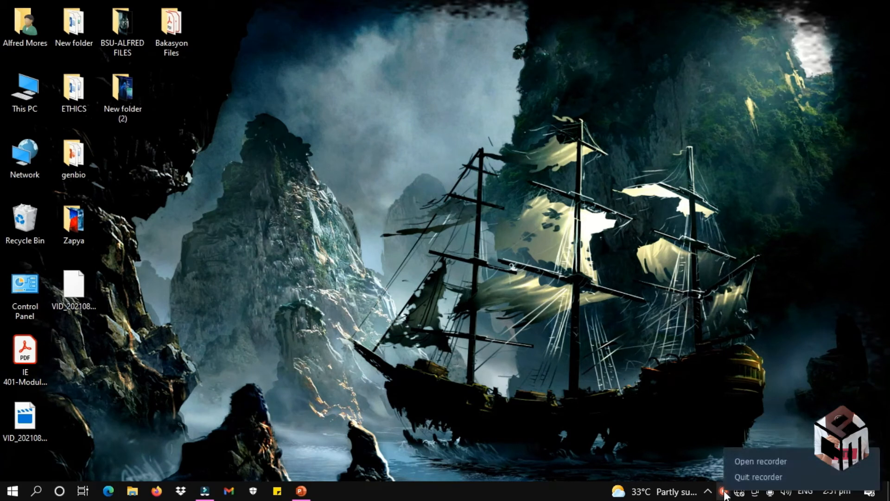
left_click(736, 462)
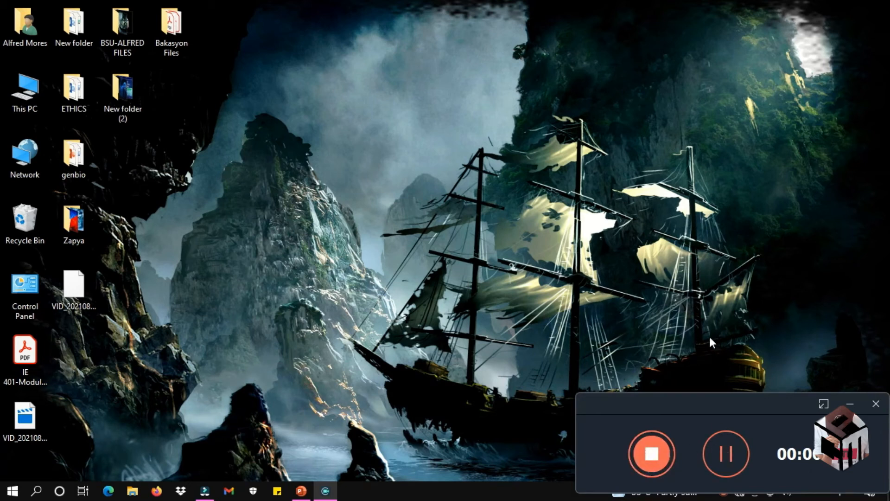
left_click(851, 404)
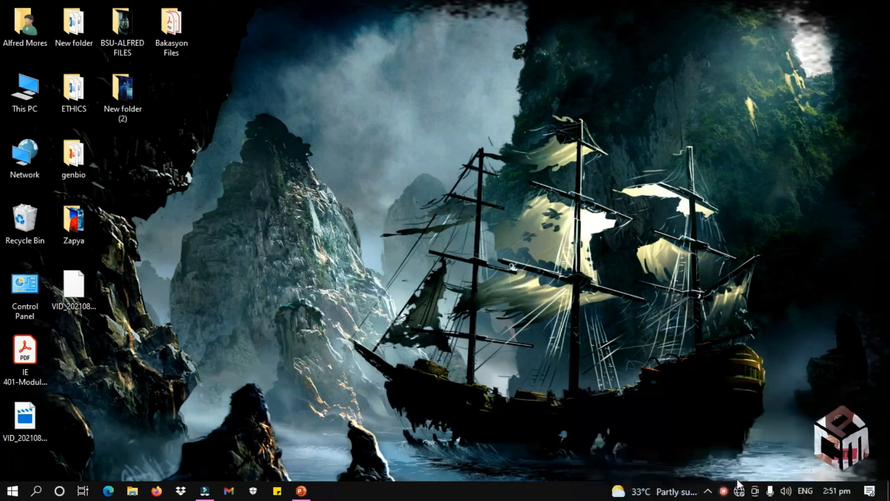
right_click(725, 493)
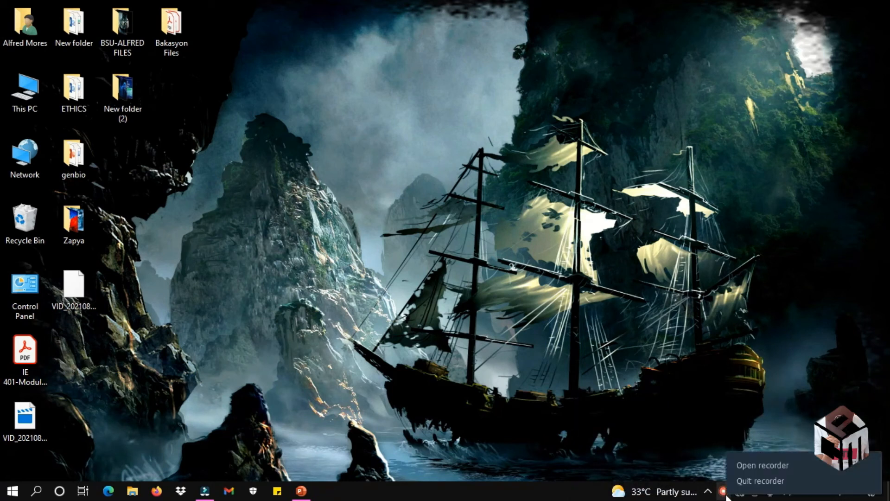
left_click(760, 481)
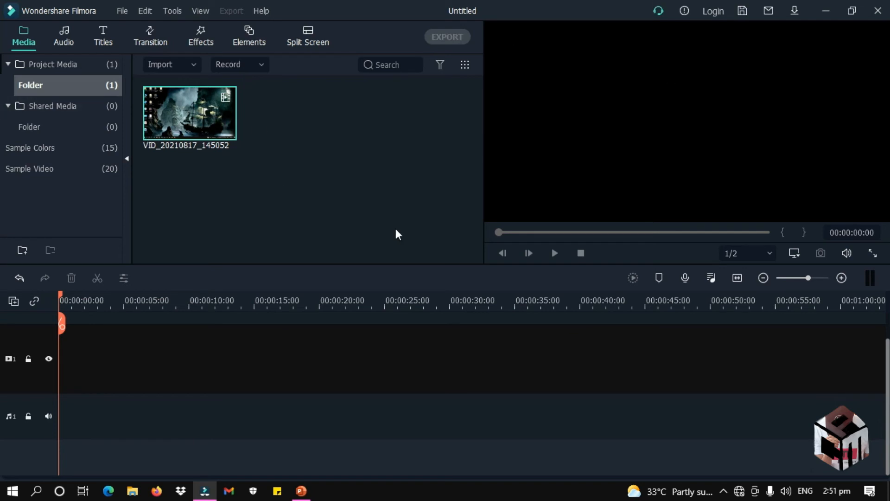
Add the recorded clip to the timeline, keeping the project settings of 1920 x 1080 at 25 fps
mouse_move(228, 145)
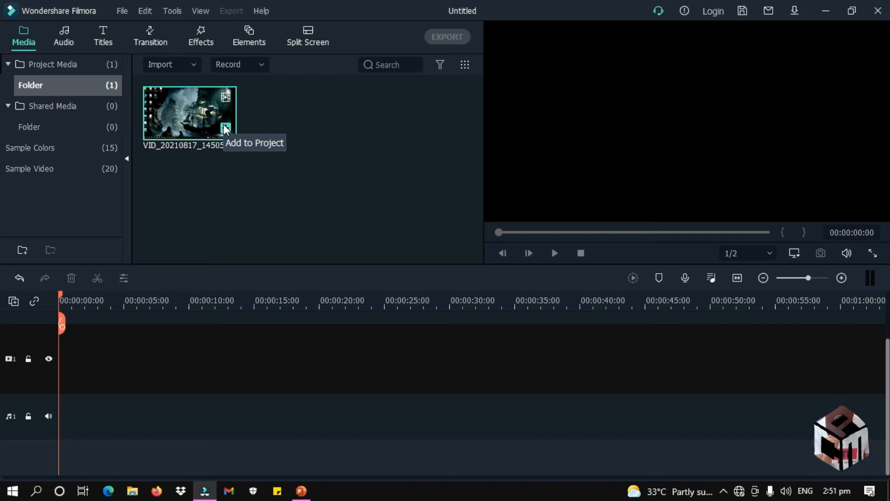
left_click(226, 128)
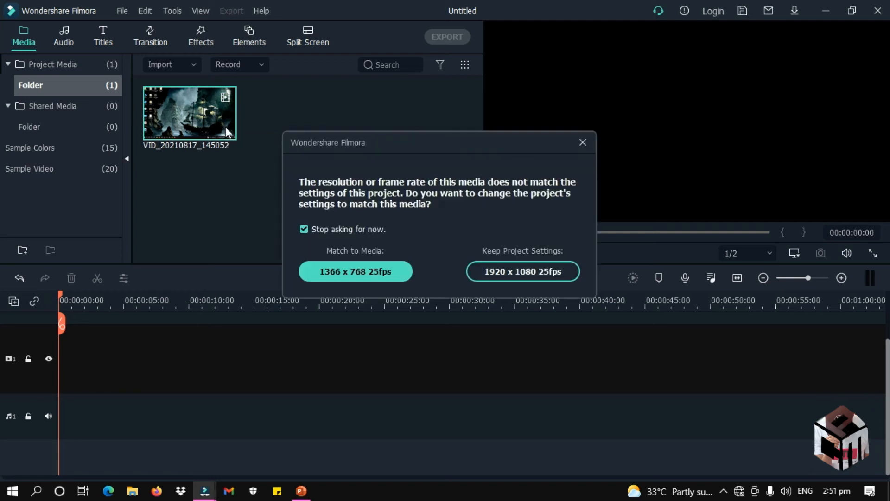
left_click(517, 277)
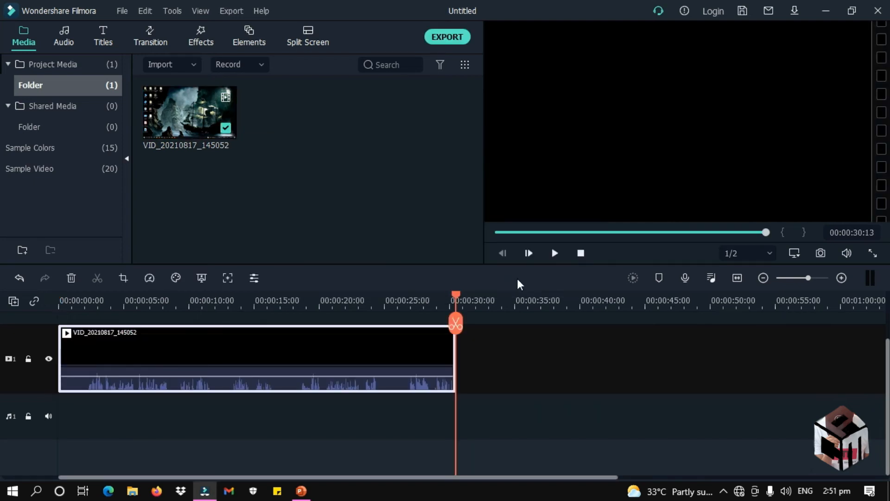
Play part of the recorded clip and return the playhead to the start of the timeline
left_click(556, 253)
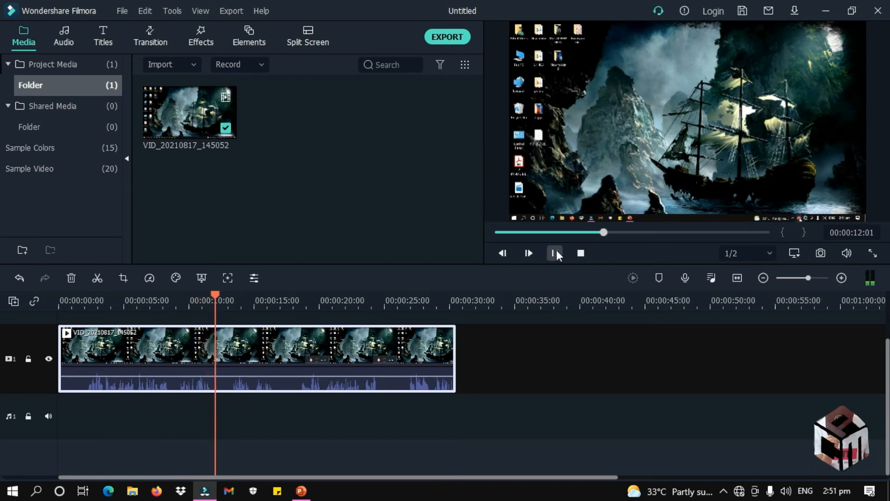
left_click(555, 253)
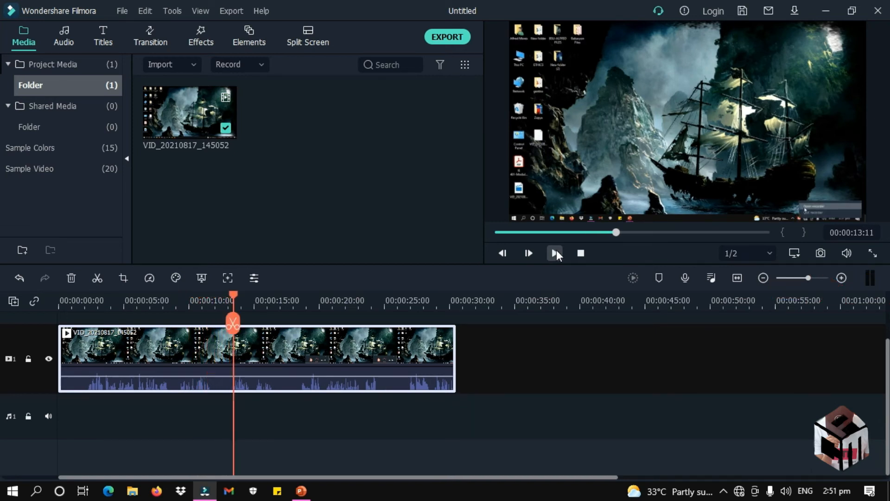
left_click_drag(234, 295, 60, 296)
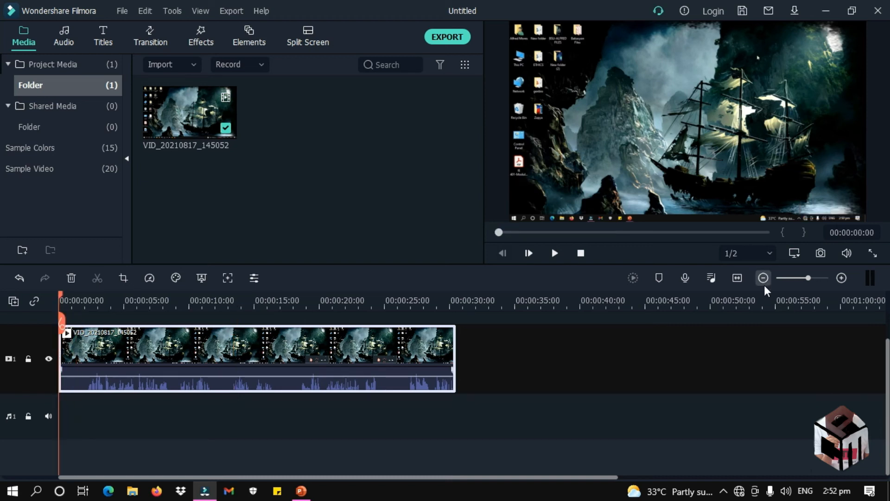
Export the project as an MP4 named My Video, with the Desktop as the save folder
left_click(444, 36)
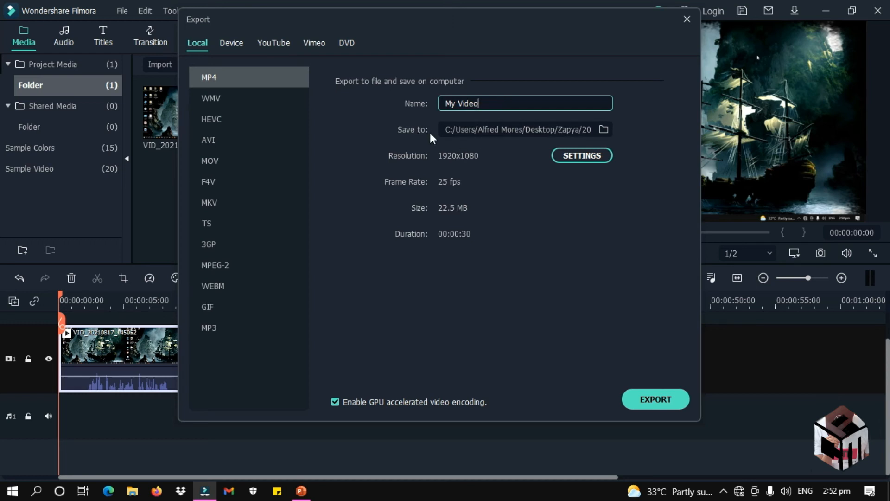
left_click(465, 132)
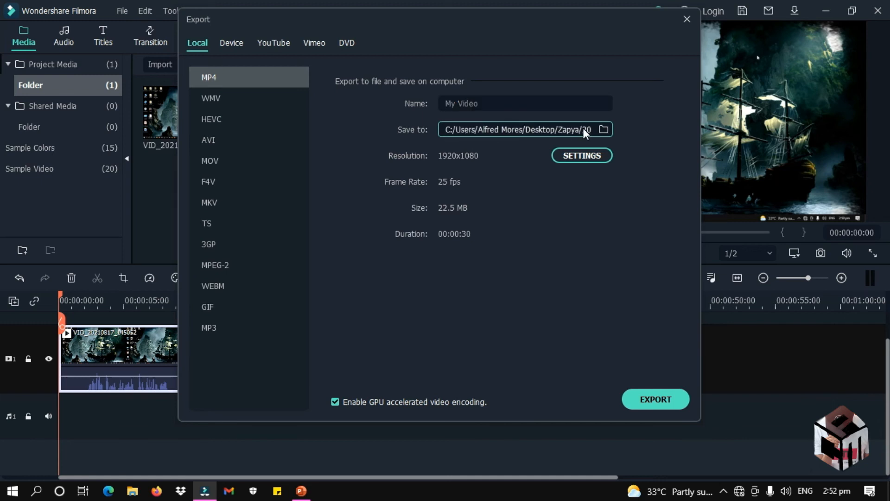
left_click(603, 130)
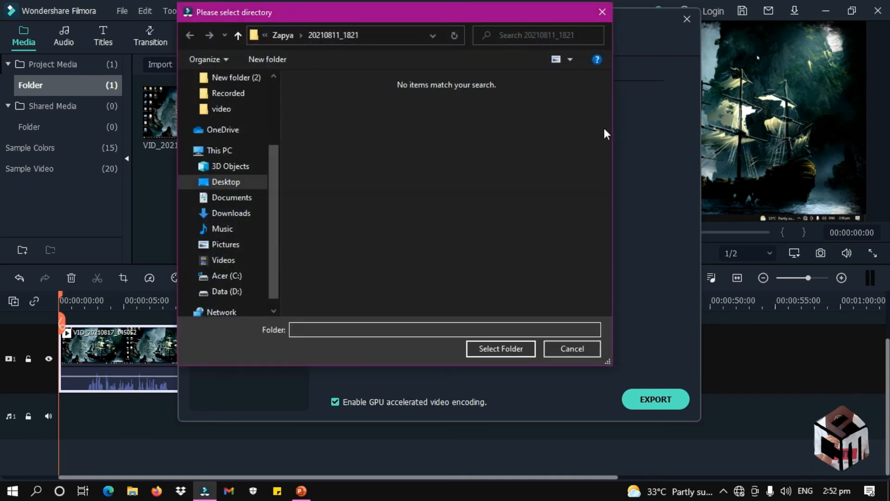
left_click(258, 181)
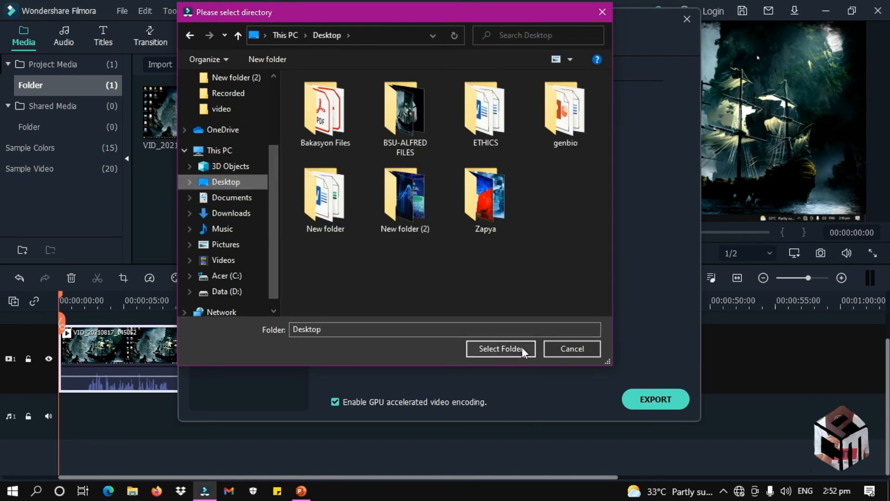
left_click(515, 348)
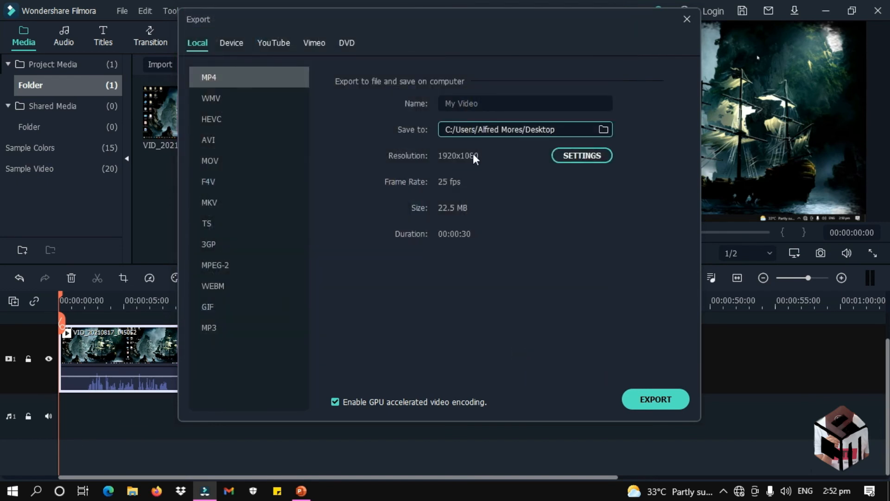
left_click(668, 401)
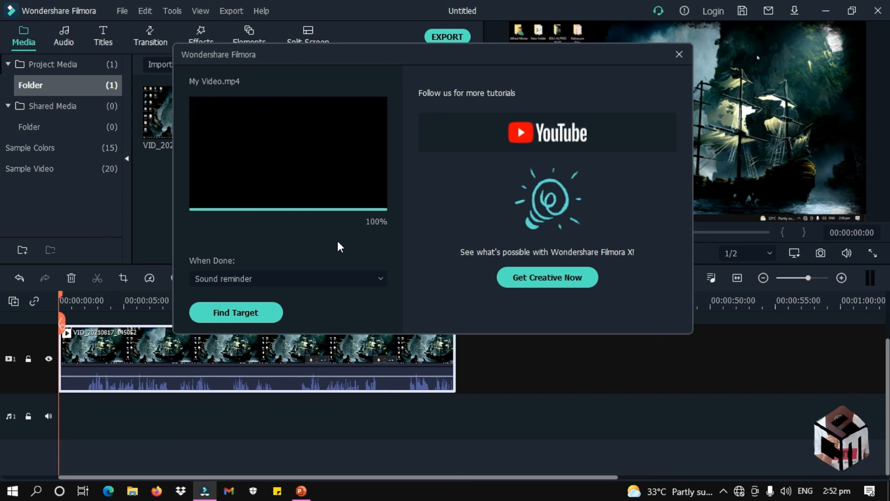
Close the finished export window and exit Filmora without saving the project
left_click(678, 56)
left_click(878, 10)
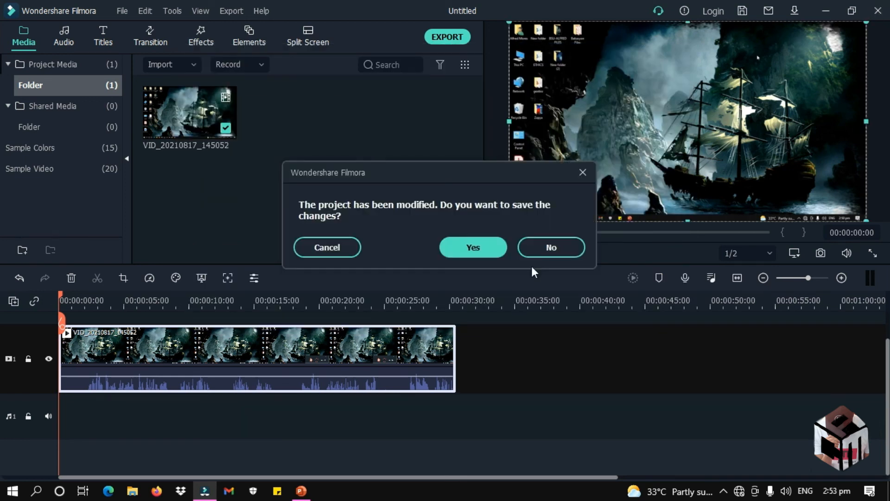
left_click(542, 244)
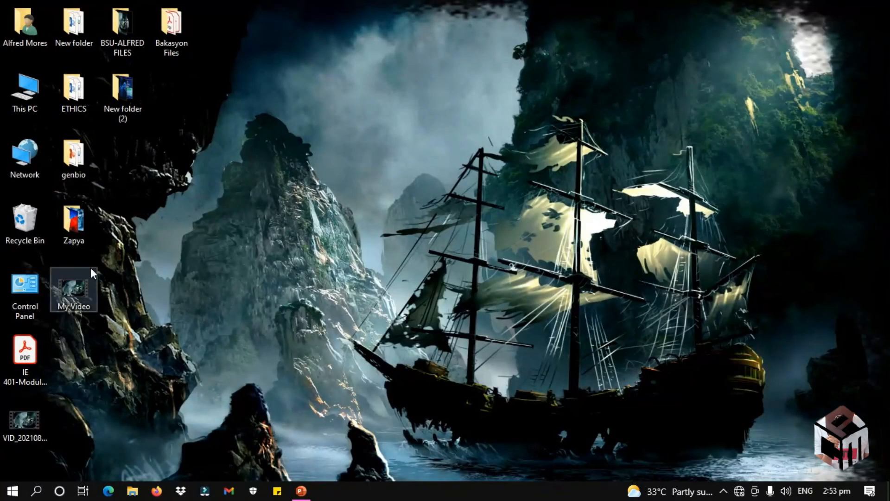
Move the My Video file to an empty desktop area and check its playback in Movies & TV
left_click_drag(81, 291, 238, 81)
right_click(238, 82)
left_click(254, 89)
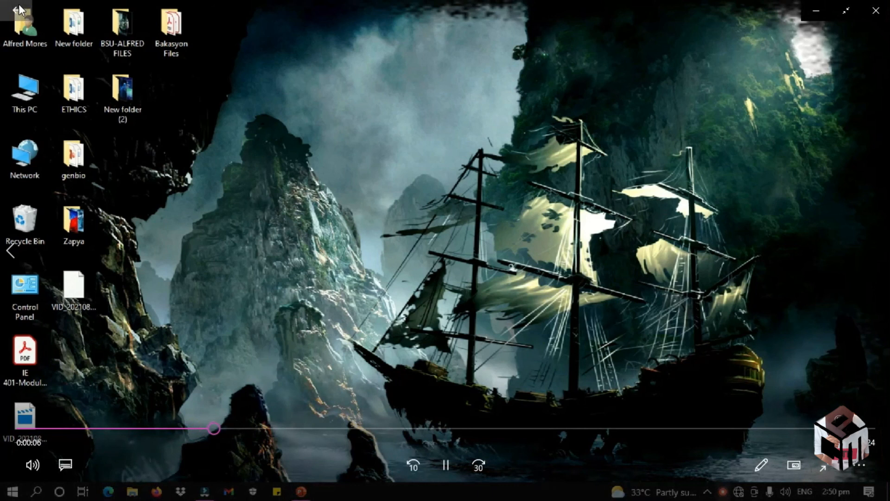
left_click(447, 471)
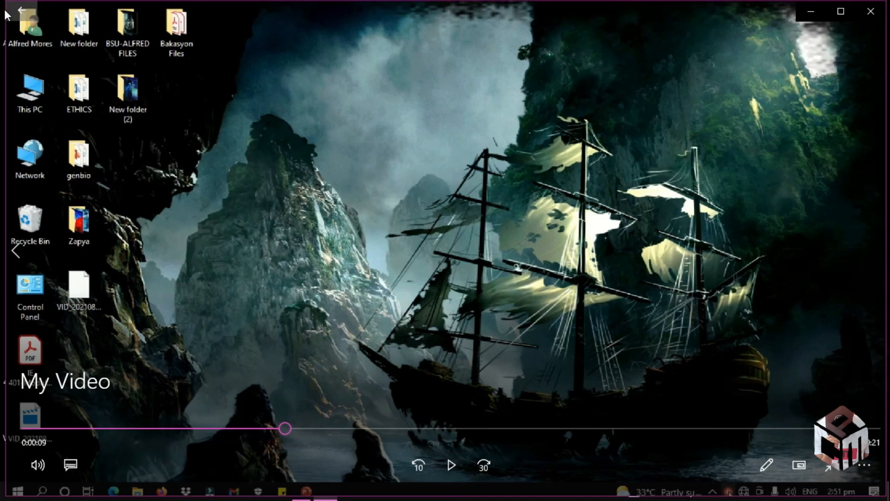
left_click(6, 14)
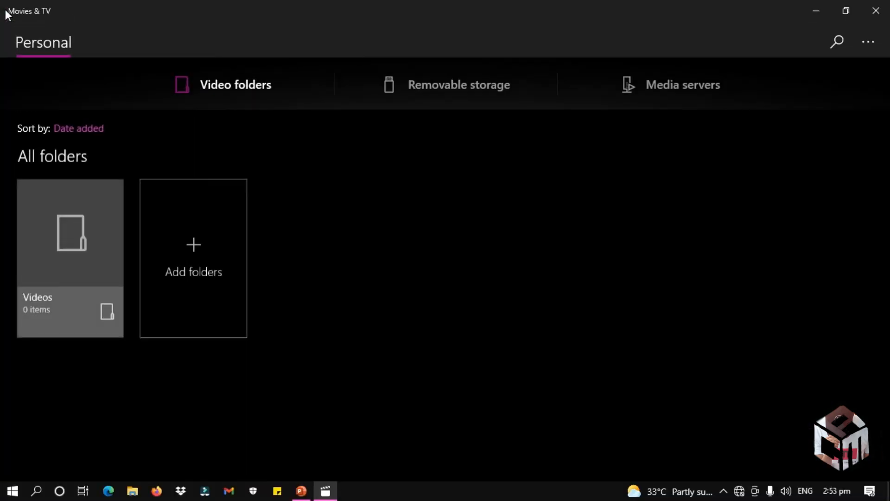
left_click(879, 5)
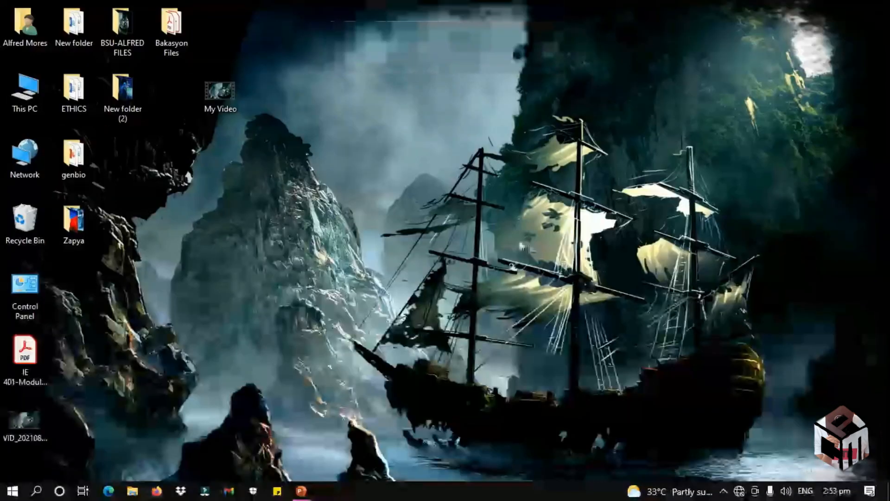